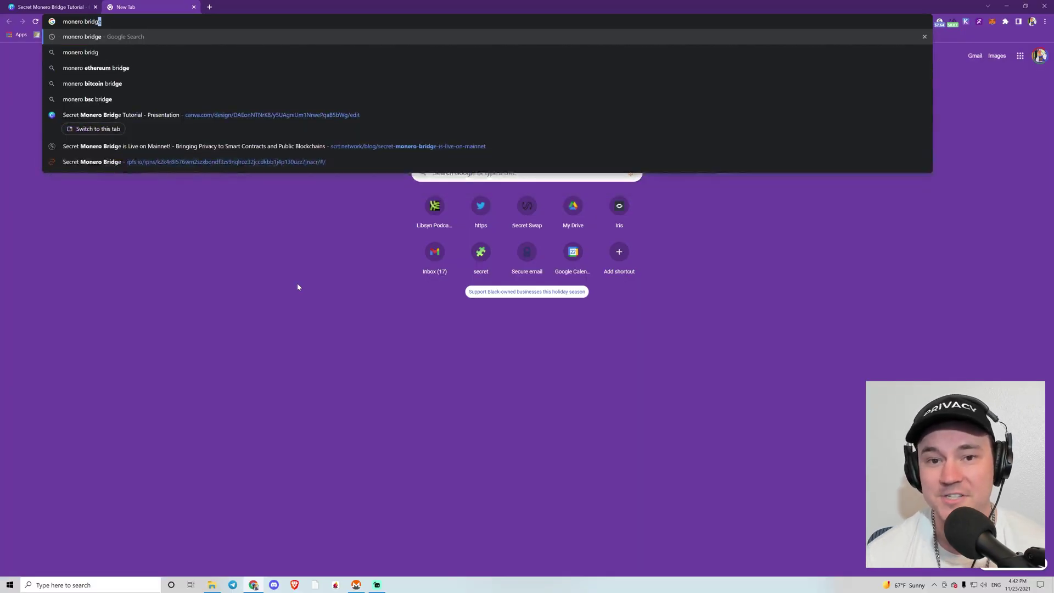
Search for the Monero bridge, open the dapp via the ipfs.io gateway, and unlock Keplr with its password
{"action": "type", "text": "e"}
{"action": "key", "text": "Return"}
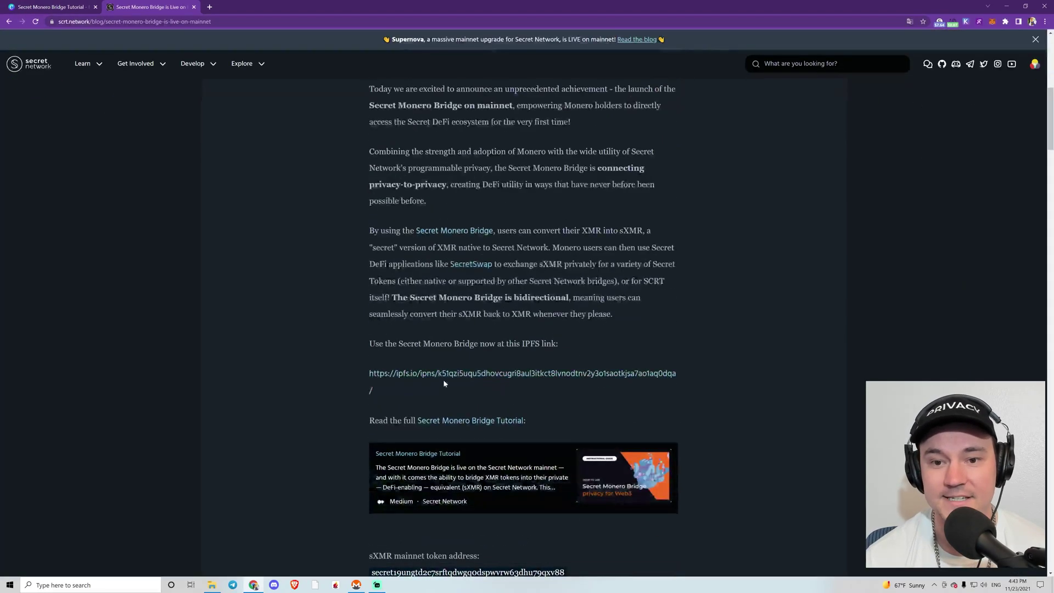
{"action": "left_click", "coordinate": [446, 373]}
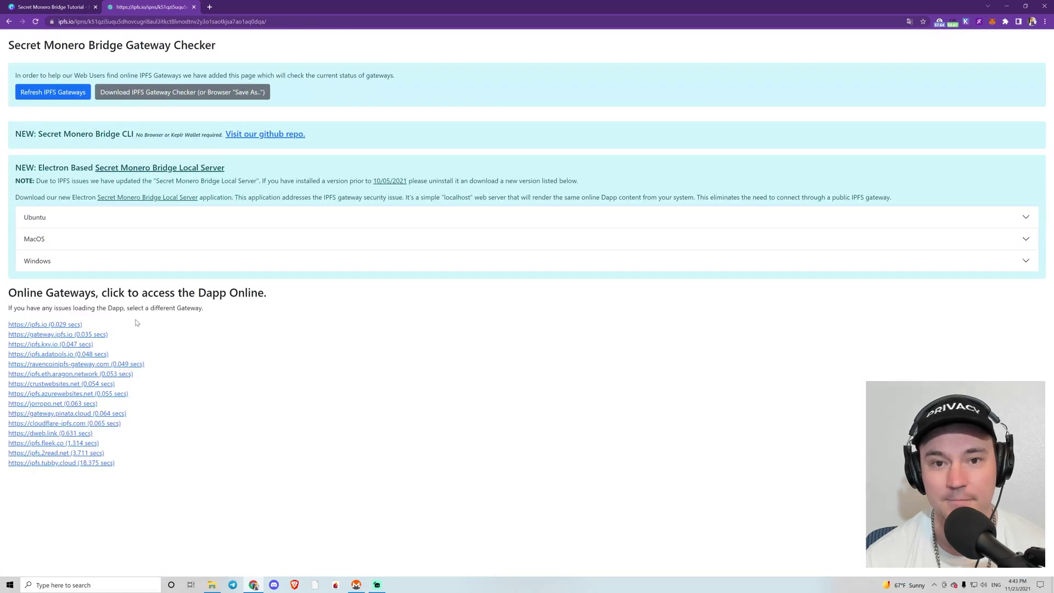
{"action": "left_click", "coordinate": [59, 325]}
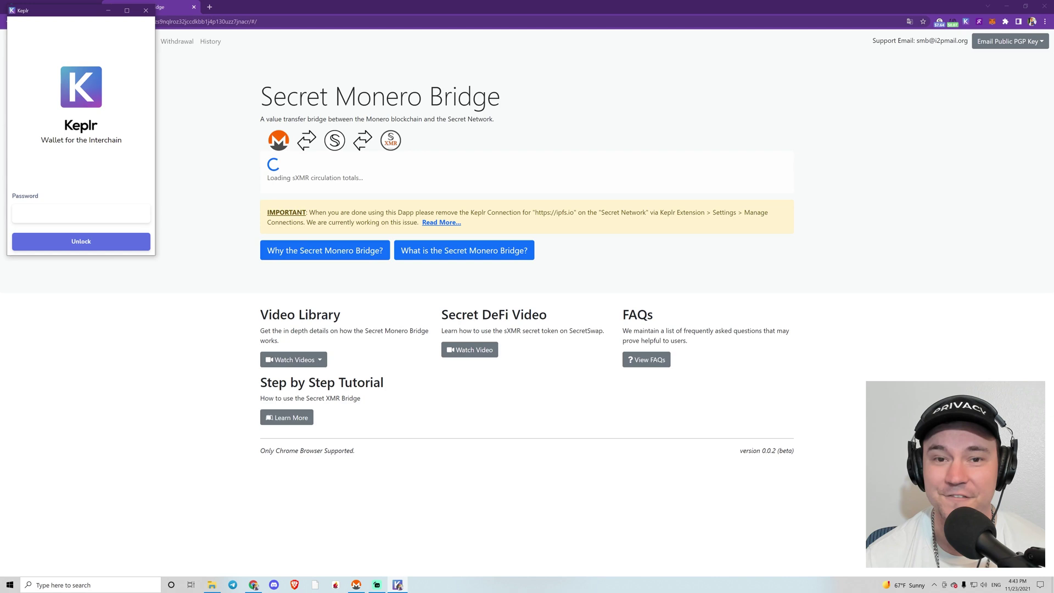
{"action": "type", "text": "***********"}
{"action": "key", "text": "Return"}
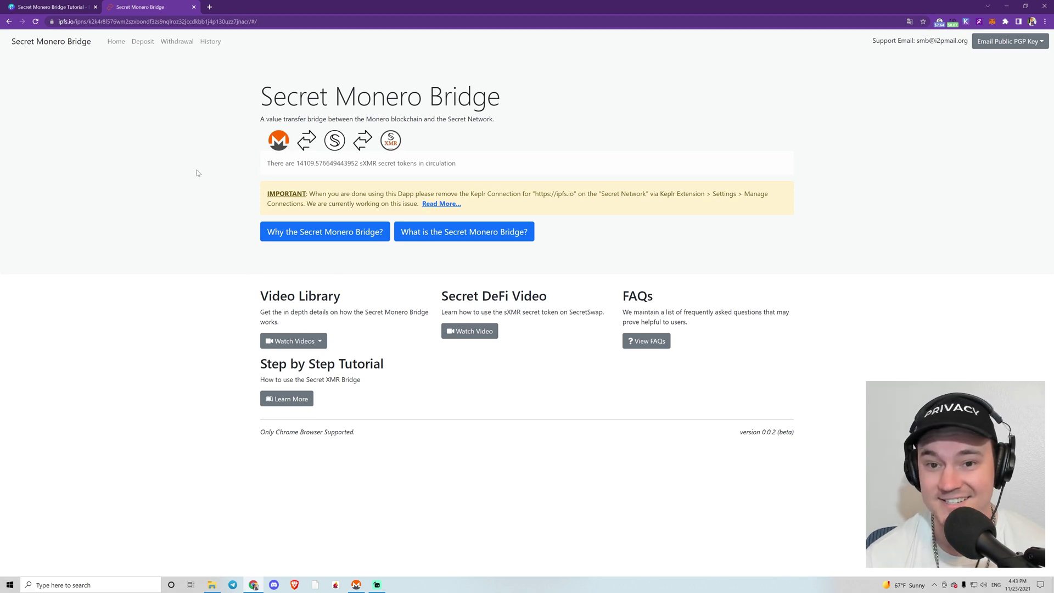
From the Deposit page, add the sXMR token to Keplr and approve its viewing key transaction
{"action": "left_click", "coordinate": [143, 41]}
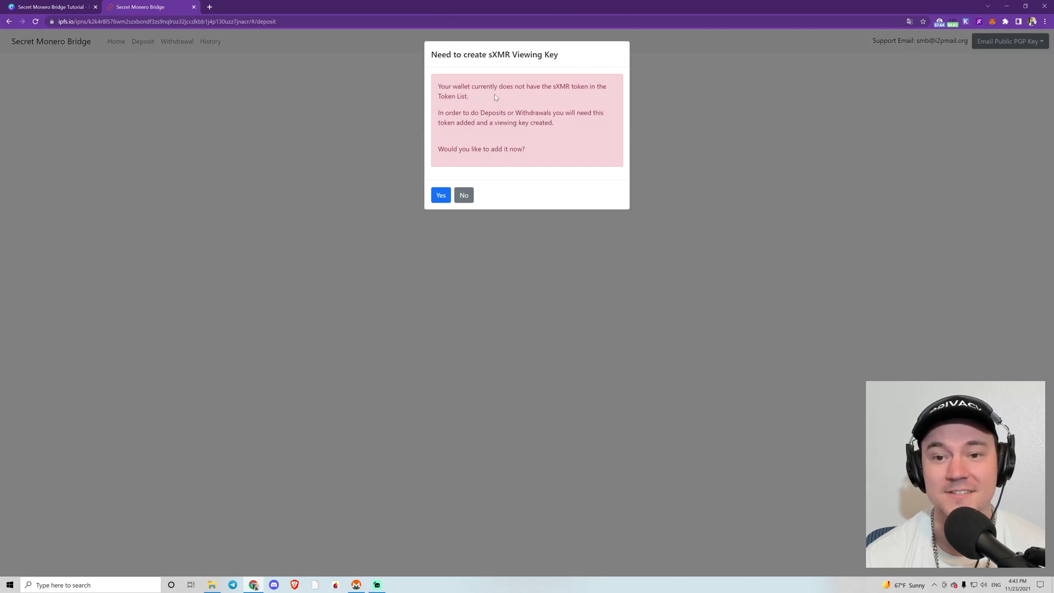
{"action": "left_click", "coordinate": [442, 196]}
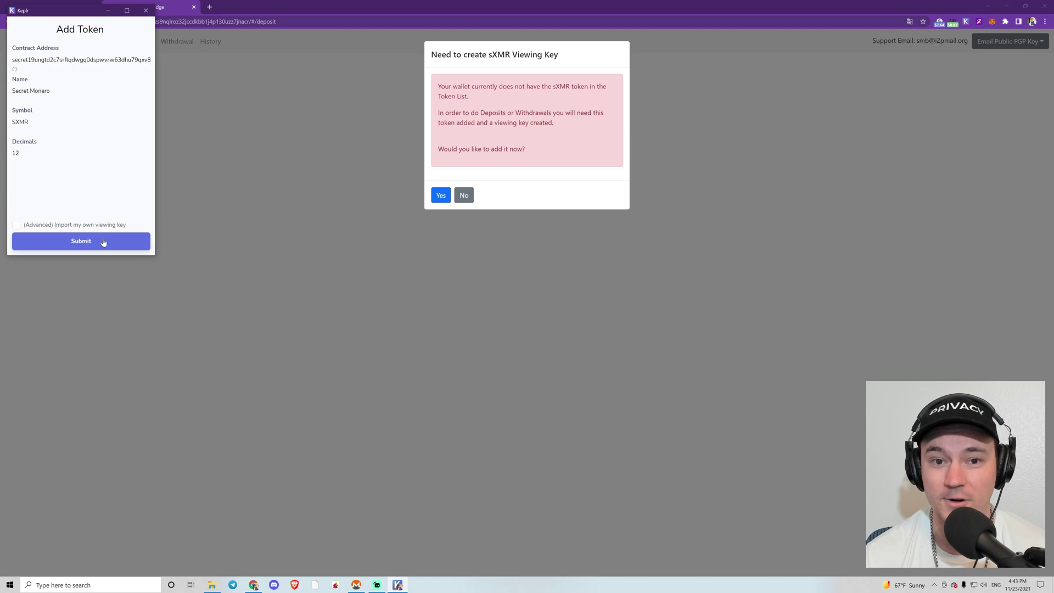
{"action": "left_click", "coordinate": [104, 241]}
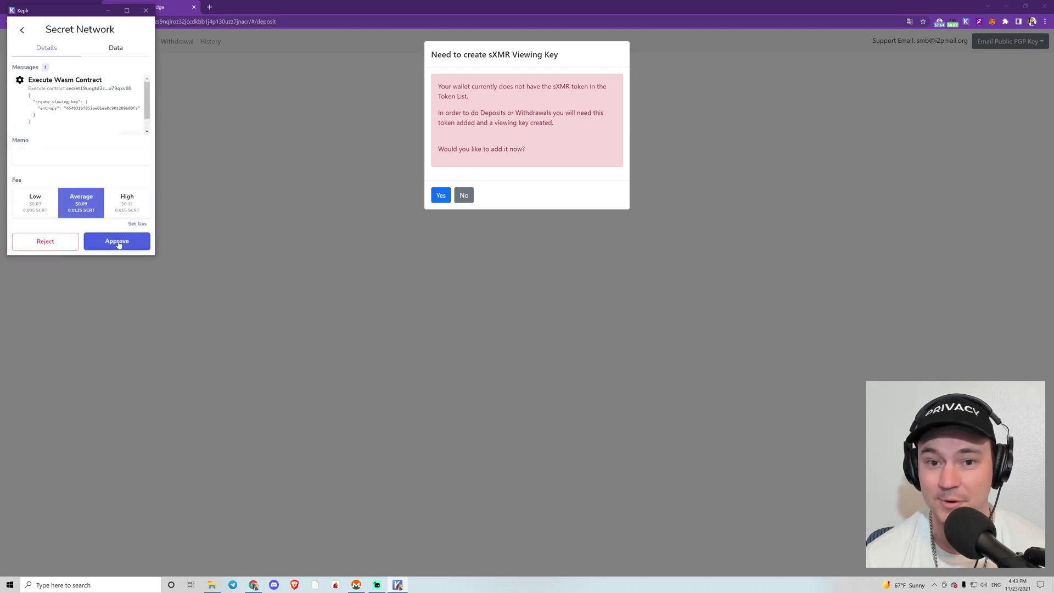
{"action": "left_click", "coordinate": [118, 243]}
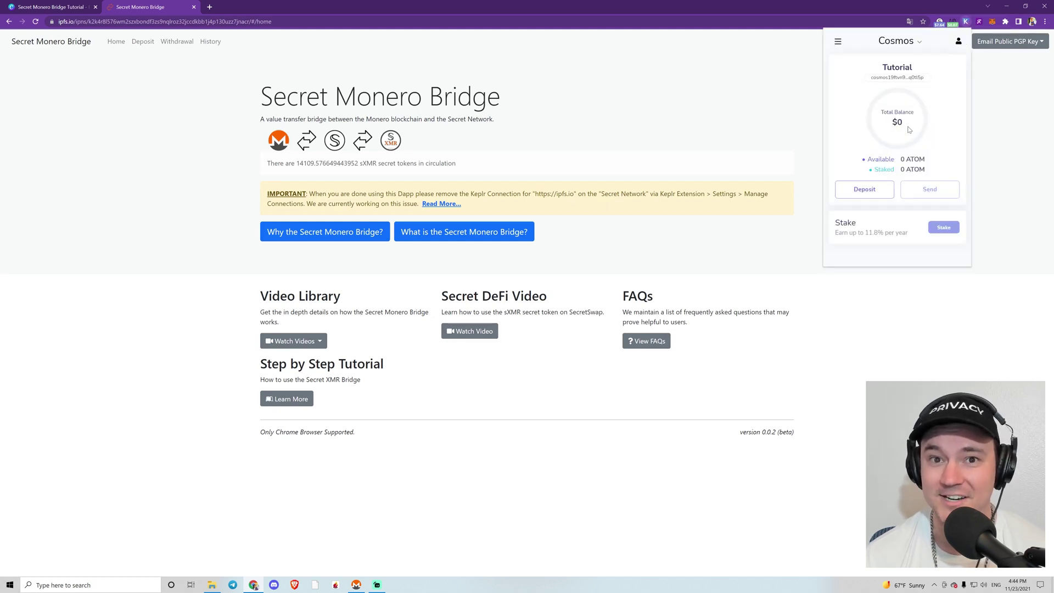
Switch Keplr from Cosmos to Secret Network and scroll down to its Tokens list
{"action": "left_click", "coordinate": [895, 41]}
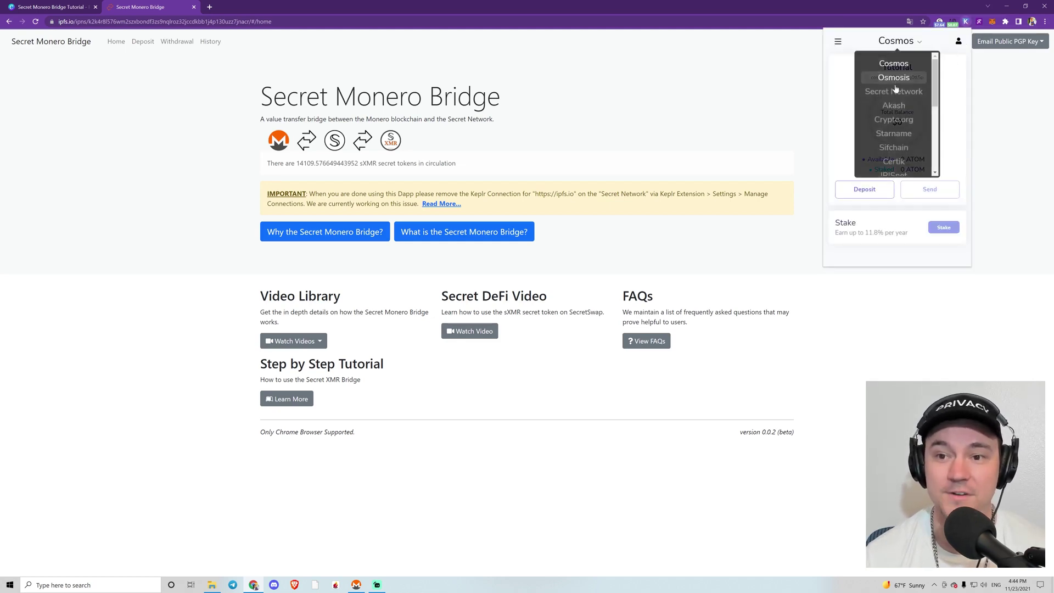
{"action": "left_click", "coordinate": [889, 87]}
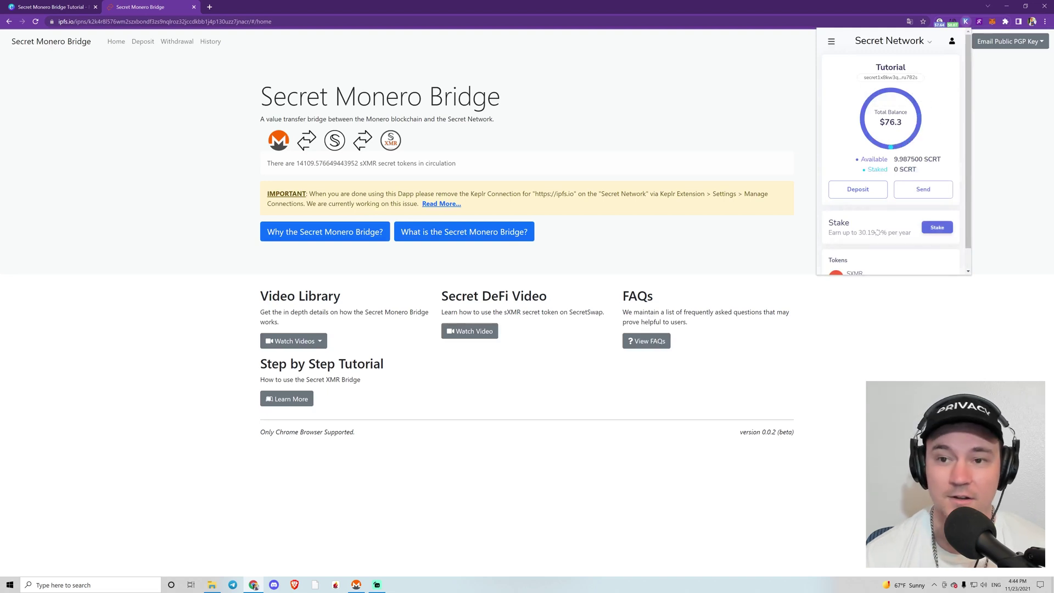
{"action": "scroll", "coordinate": [866, 258], "scroll_direction": "down", "scroll_amount": 1}
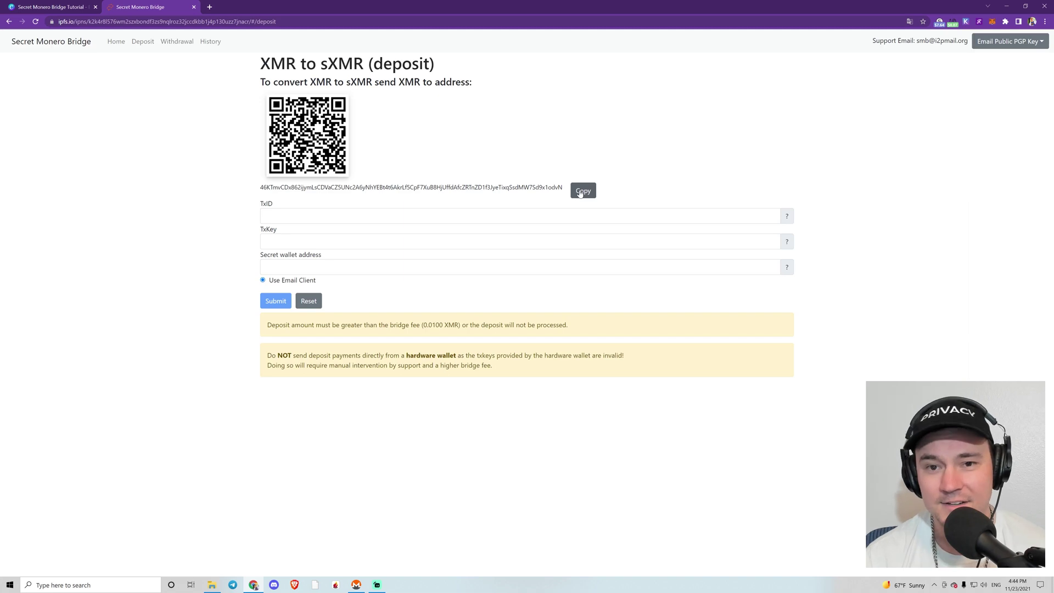
Copy the bridge's XMR deposit address and log into the Monero wallet 'Tutorial'
{"action": "left_click", "coordinate": [580, 192]}
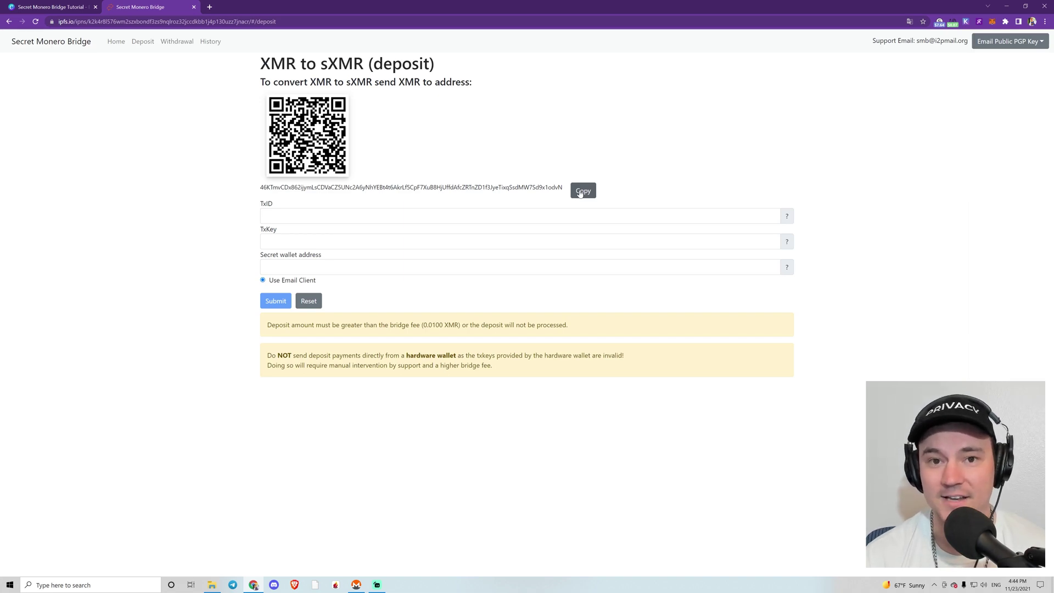
{"action": "left_click", "coordinate": [358, 583]}
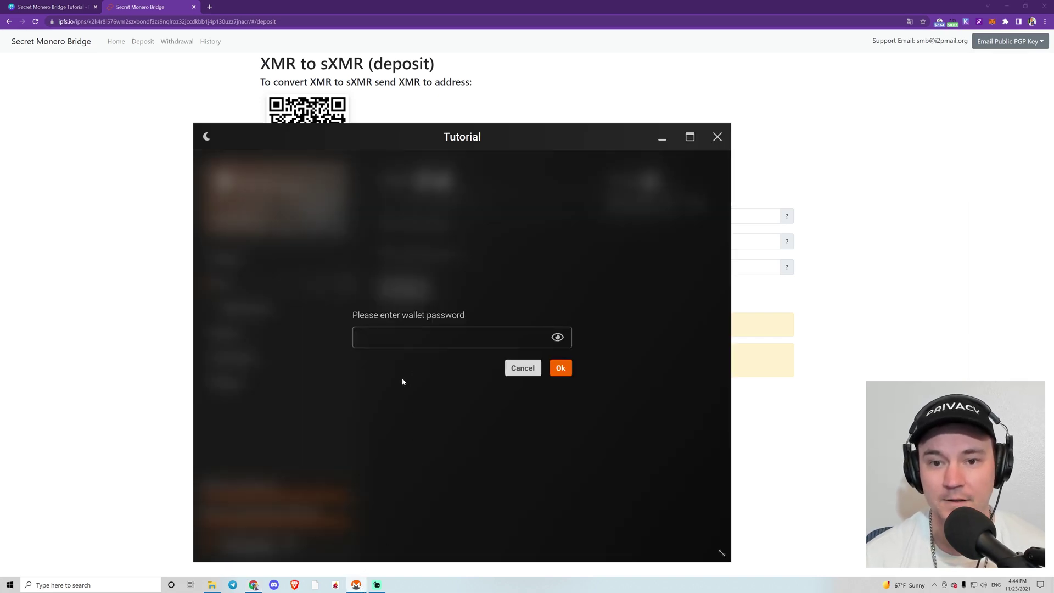
{"action": "type", "text": "************"}
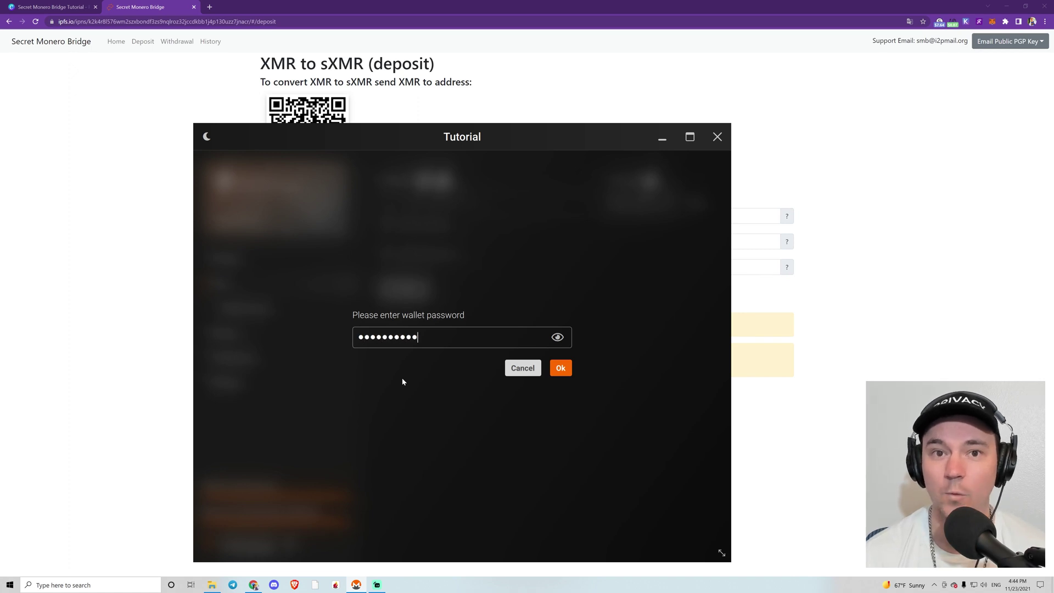
{"action": "key", "text": "Return"}
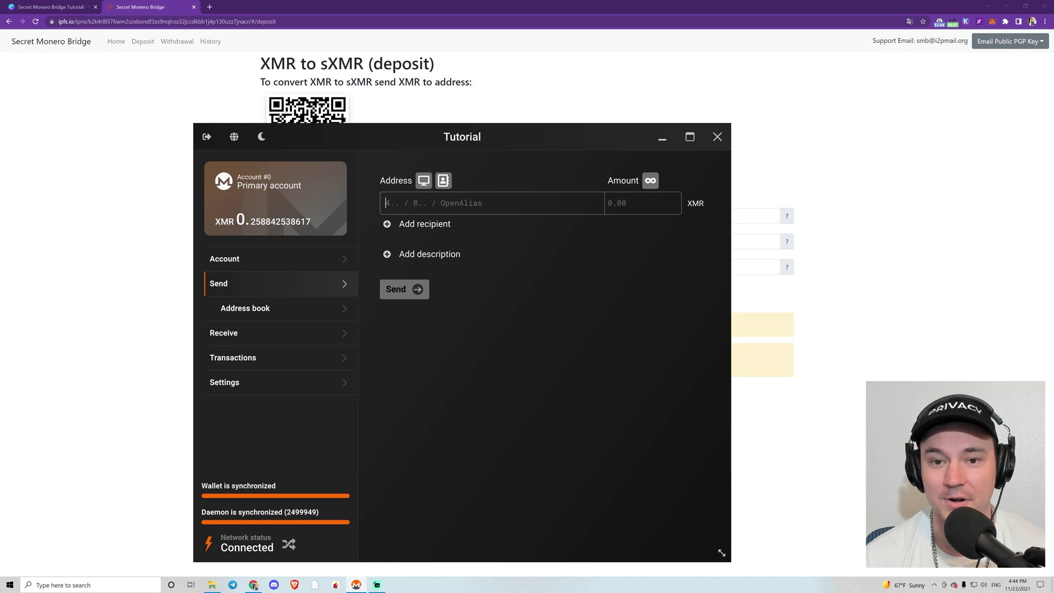
Send 0.25 XMR to the pasted deposit address and copy the resulting transaction ID
{"action": "key", "text": "ctrl+v"}
{"action": "left_click_drag", "start_coordinate": [379, 139], "coordinate": [402, 163]}
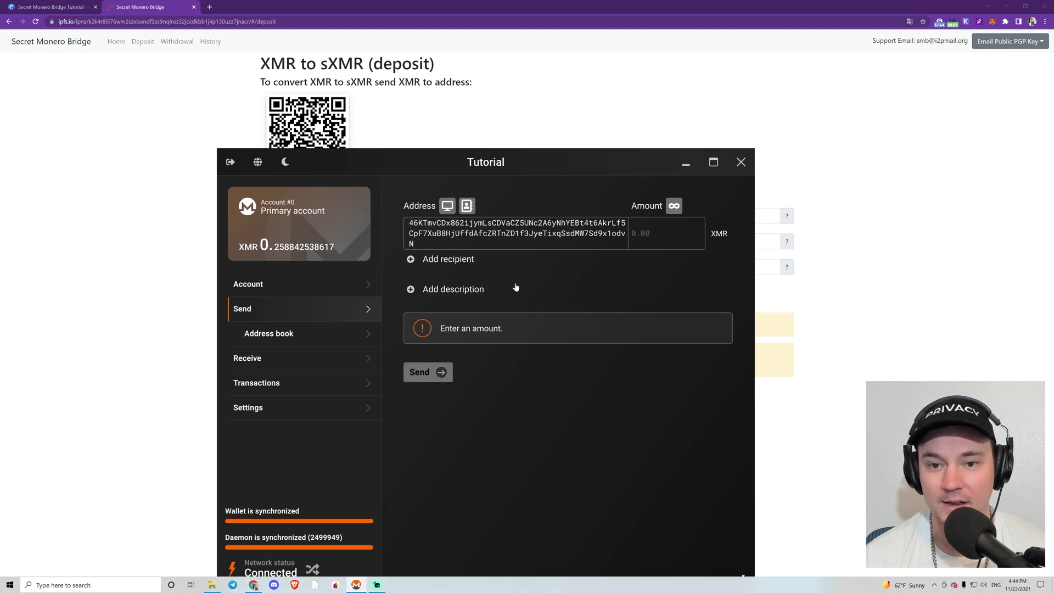
{"action": "type", "text": "0.25"}
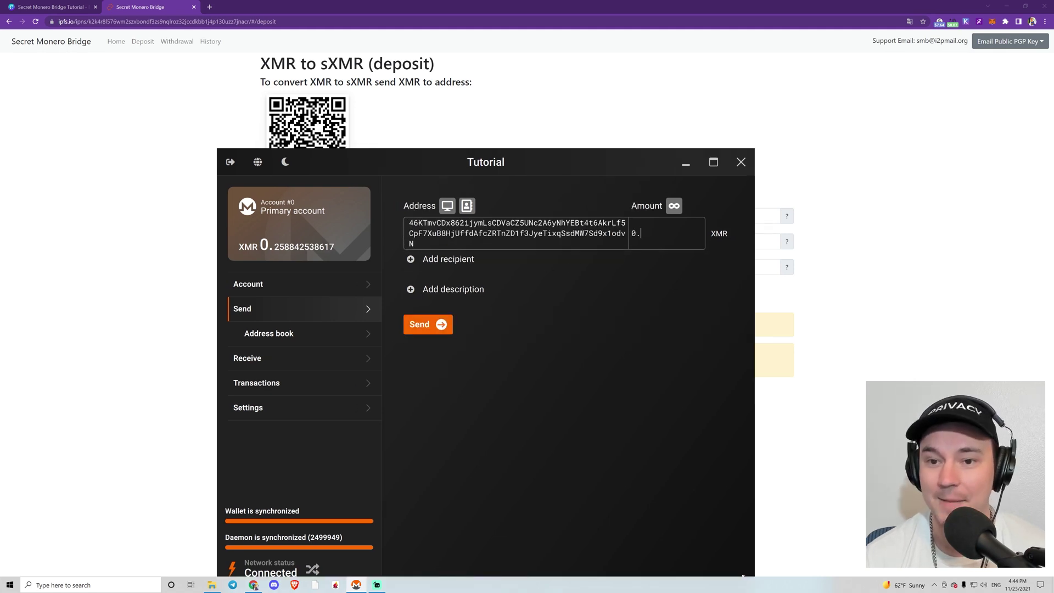
{"action": "left_click", "coordinate": [433, 325]}
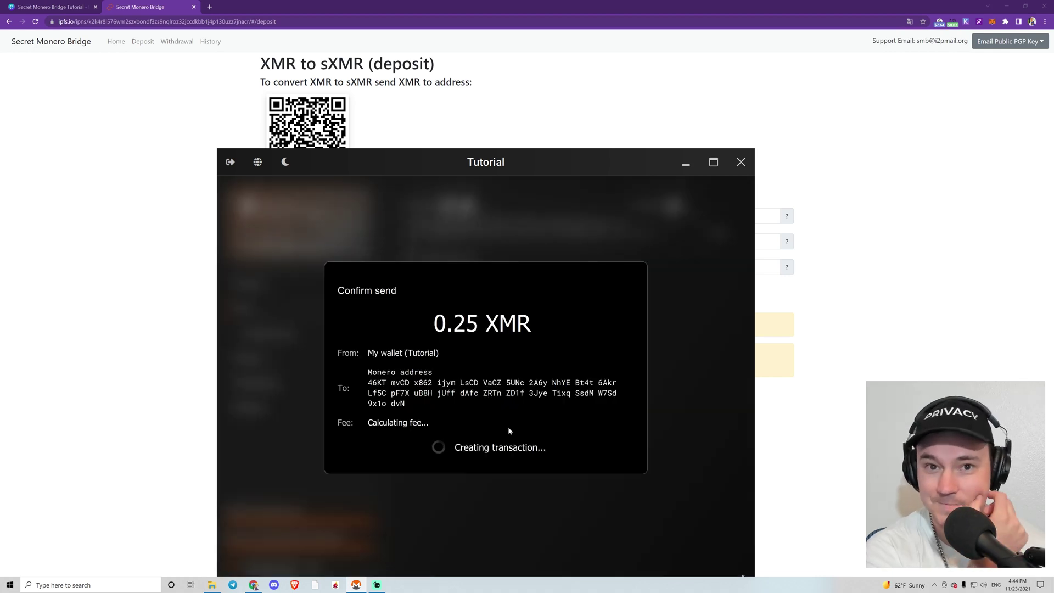
{"action": "left_click", "coordinate": [564, 449]}
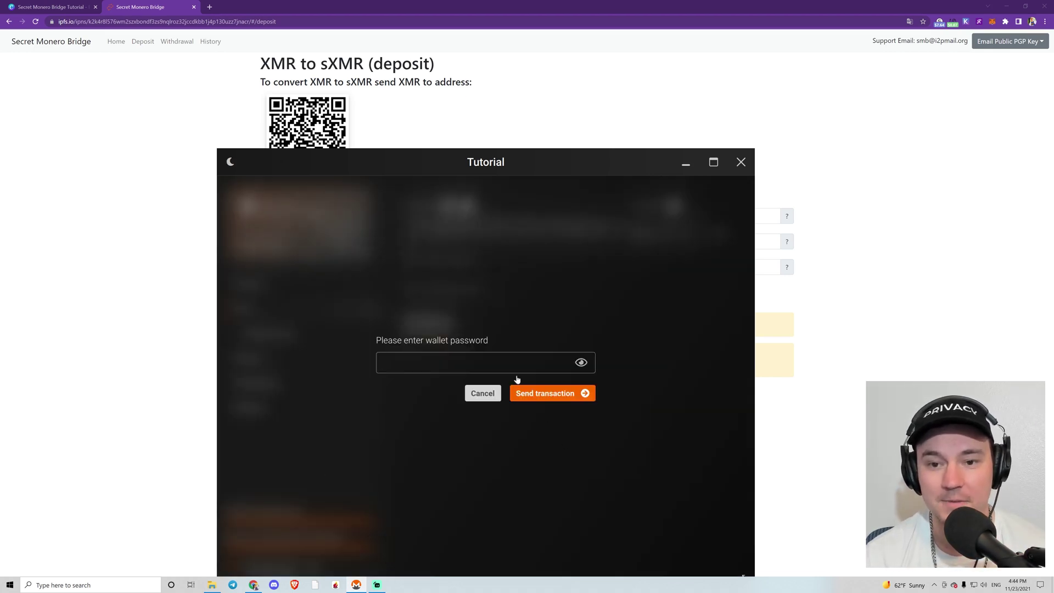
{"action": "type", "text": "•••••••••••••"}
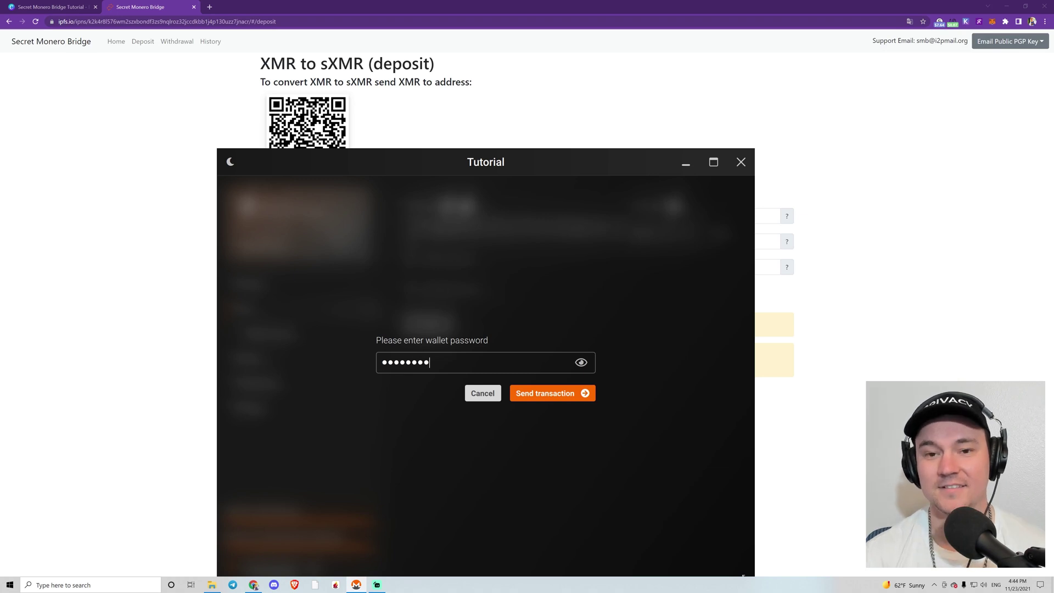
{"action": "key", "text": "Return"}
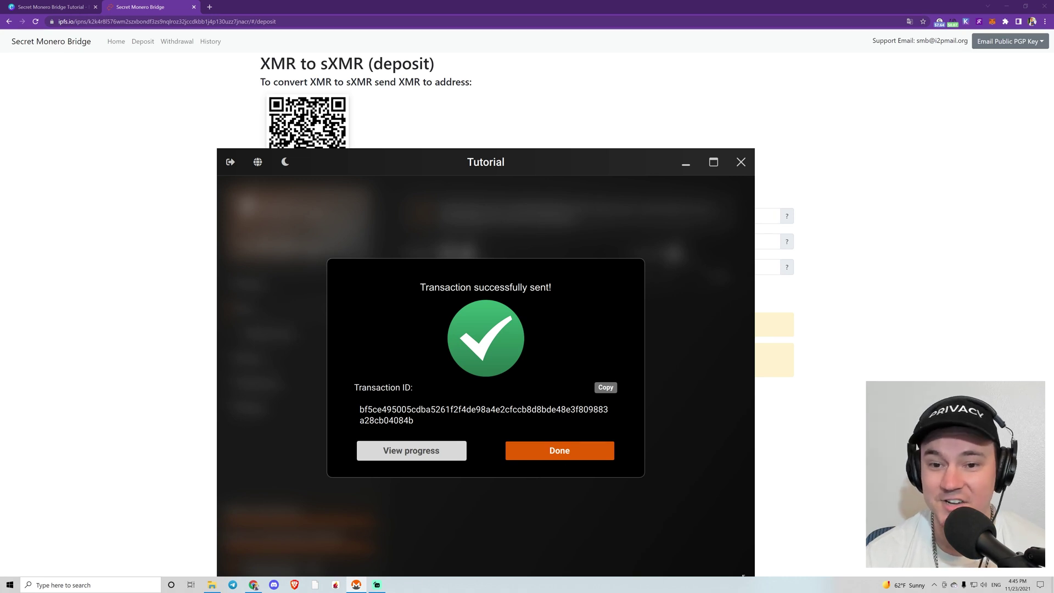
{"action": "left_click", "coordinate": [604, 388]}
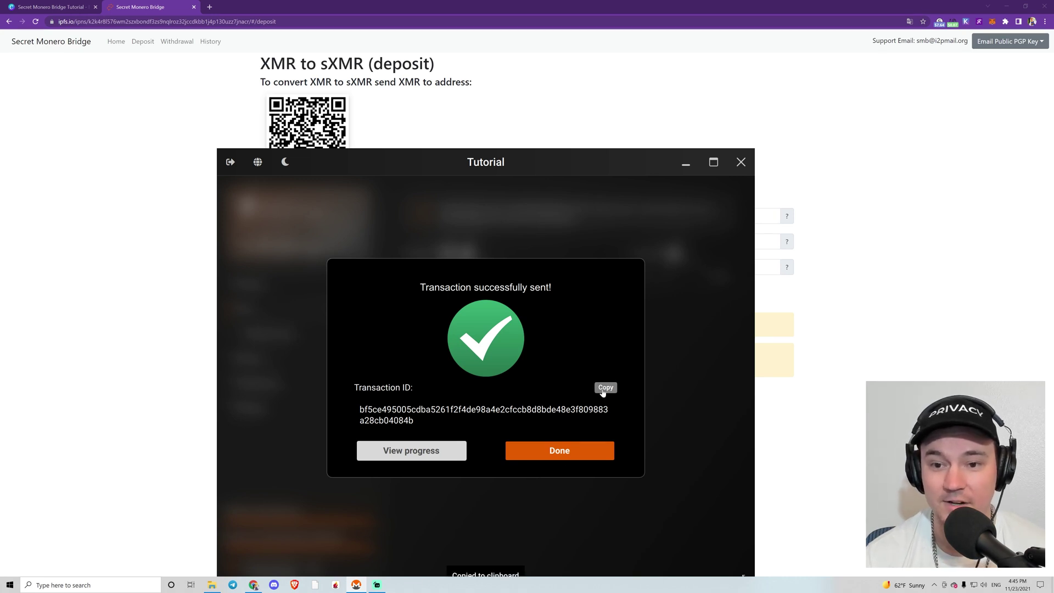
{"action": "left_click", "coordinate": [567, 451]}
Paste the Monero transaction ID into the bridge form's TxID field
{"action": "key", "text": "alt+Tab"}
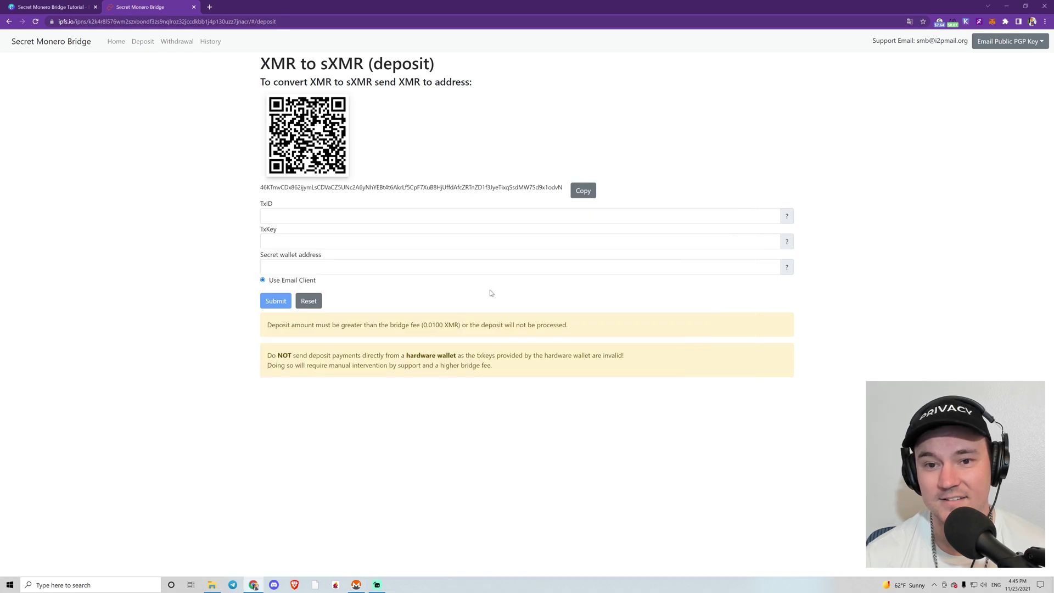
{"action": "left_click", "coordinate": [383, 216]}
{"action": "key", "text": "ctrl+v"}
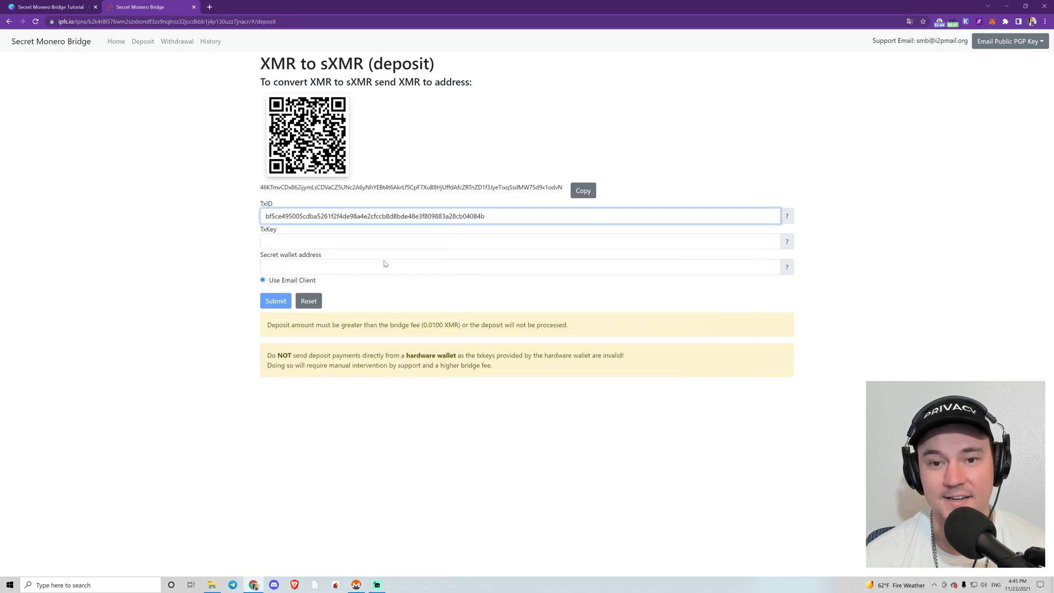
In the wallet's Transactions page, reveal and copy the pending 0.25 XMR transfer's transaction key
{"action": "left_click", "coordinate": [356, 585]}
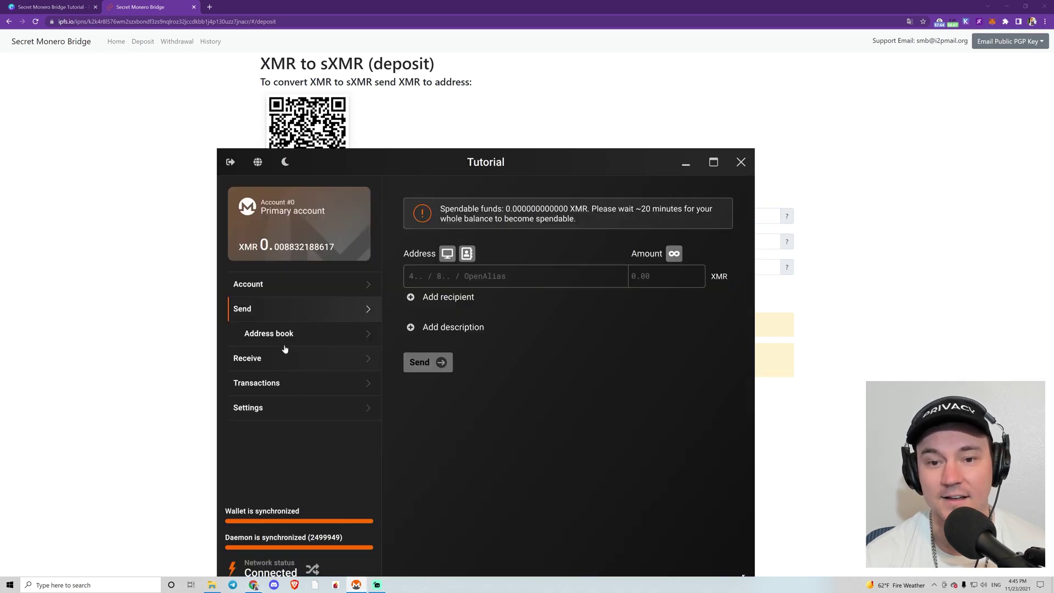
{"action": "left_click", "coordinate": [292, 385]}
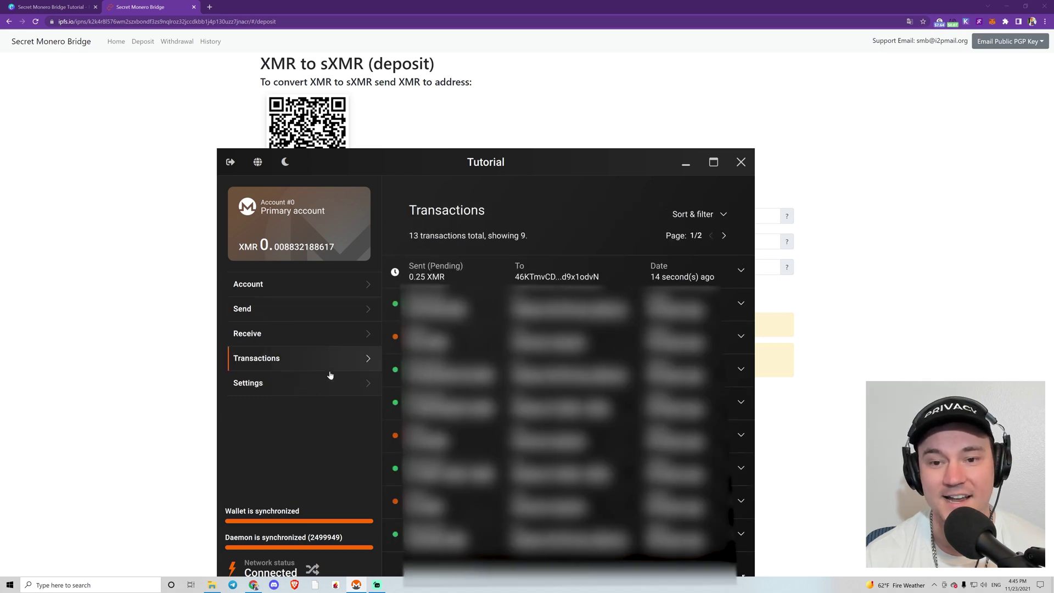
{"action": "left_click", "coordinate": [477, 281]}
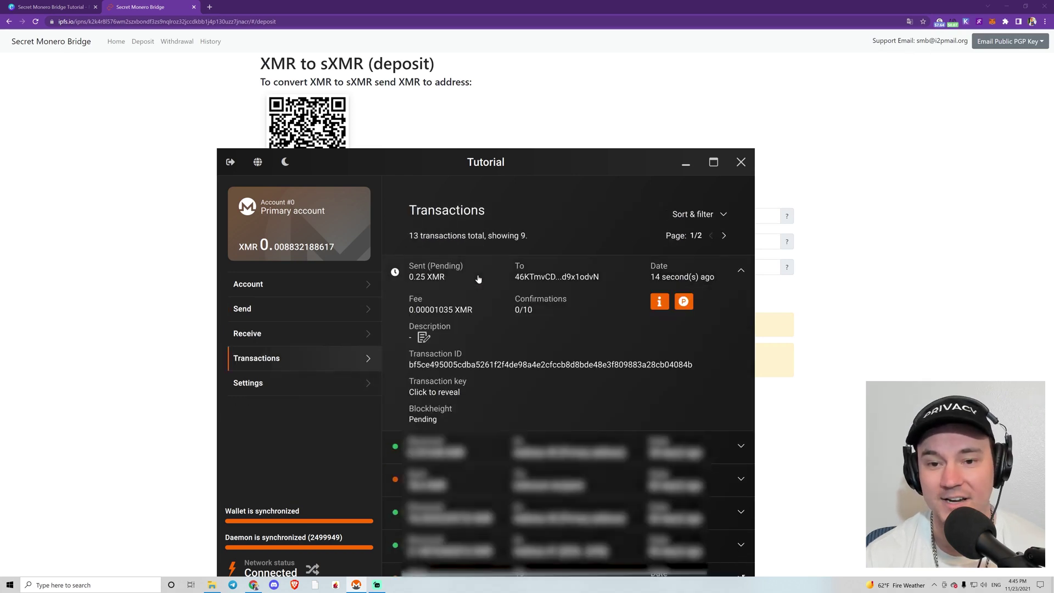
{"action": "scroll", "coordinate": [493, 333], "scroll_direction": "down", "scroll_amount": 2}
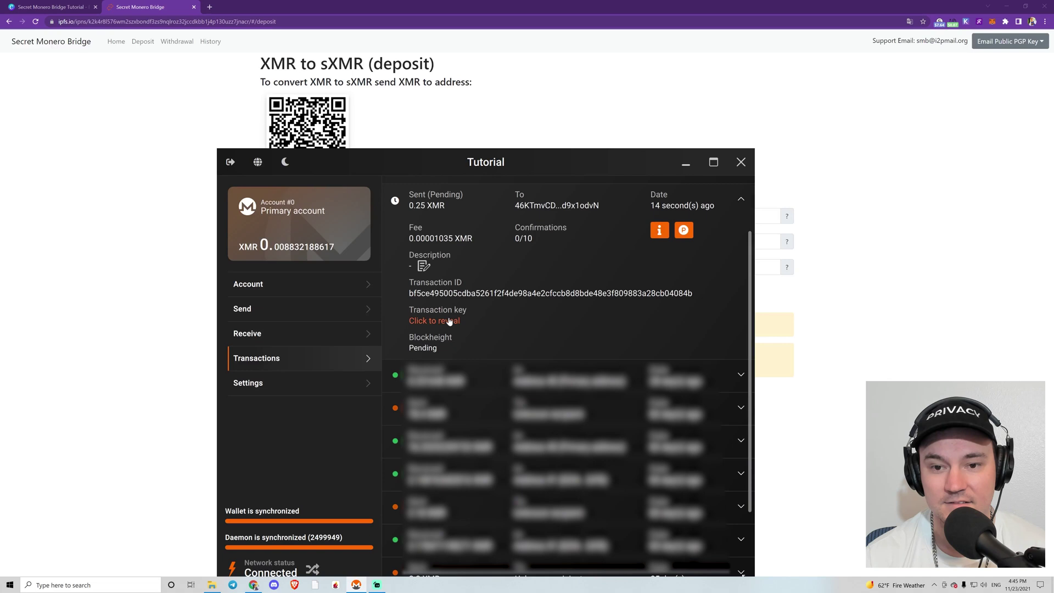
{"action": "left_click", "coordinate": [449, 321]}
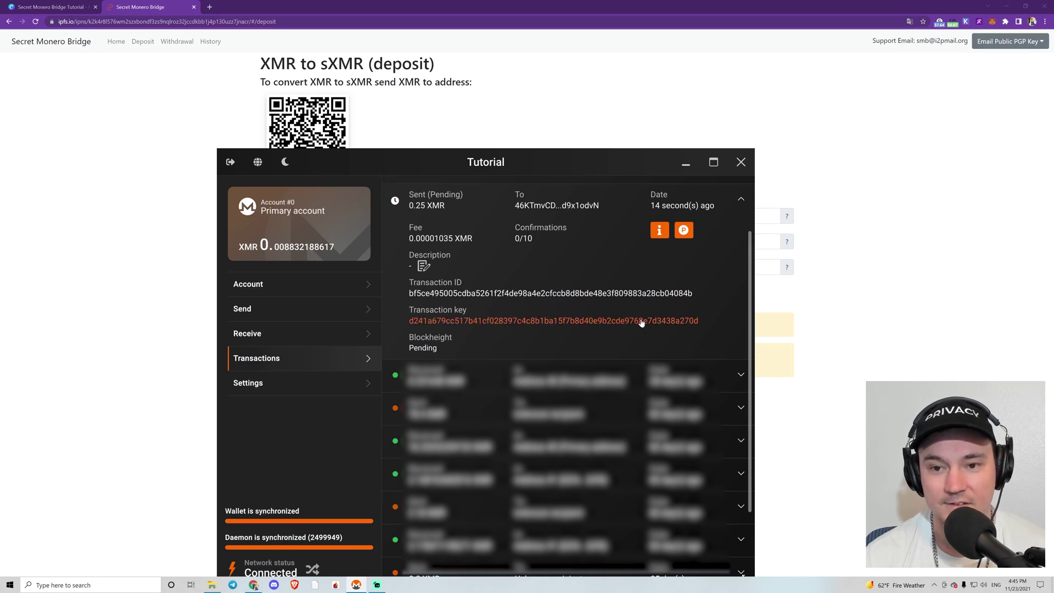
{"action": "left_click", "coordinate": [499, 322]}
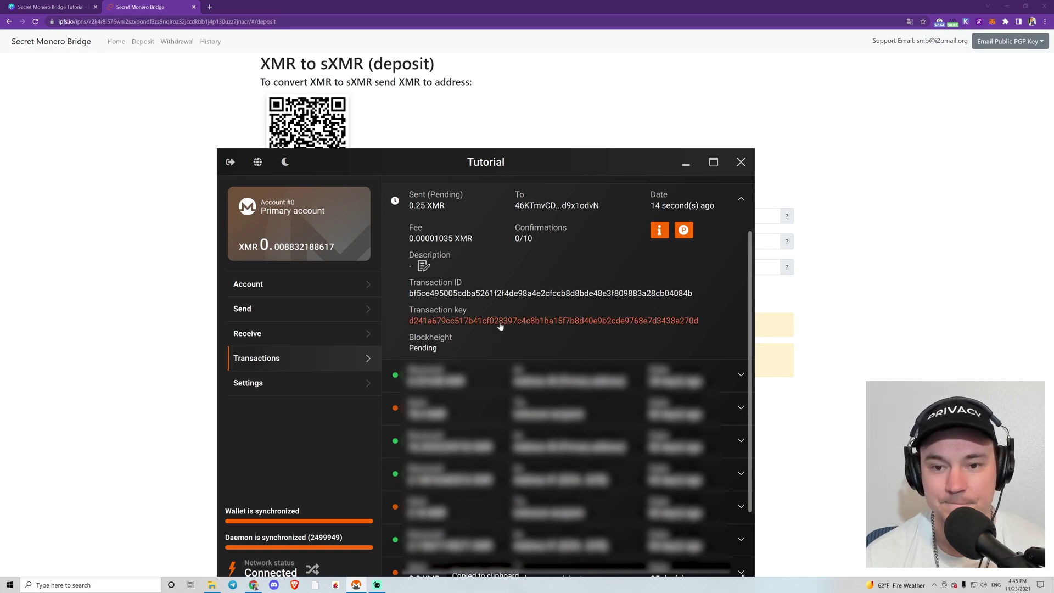
{"action": "left_click", "coordinate": [200, 293]}
Fill TxKey with the transaction key and the Secret wallet address copied from Keplr, then submit
{"action": "left_click", "coordinate": [346, 241]}
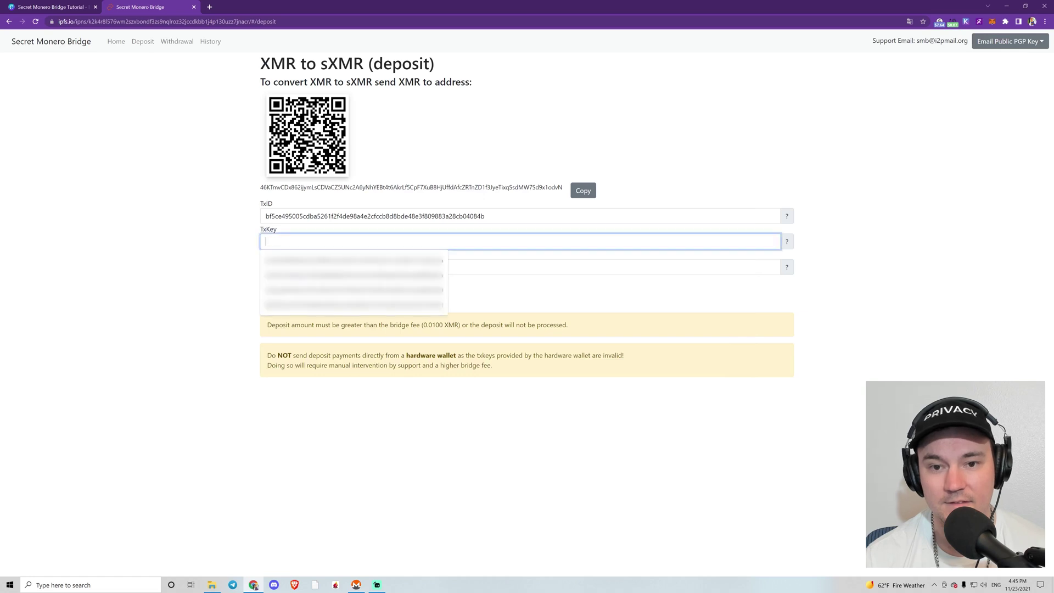
{"action": "key", "text": "ctrl+v"}
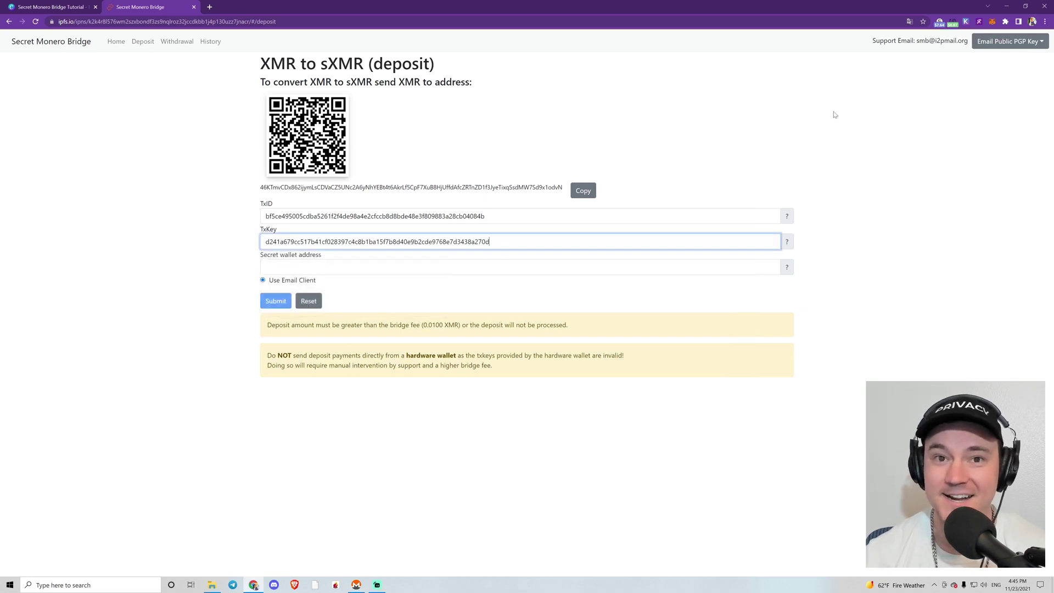
{"action": "left_click", "coordinate": [965, 22]}
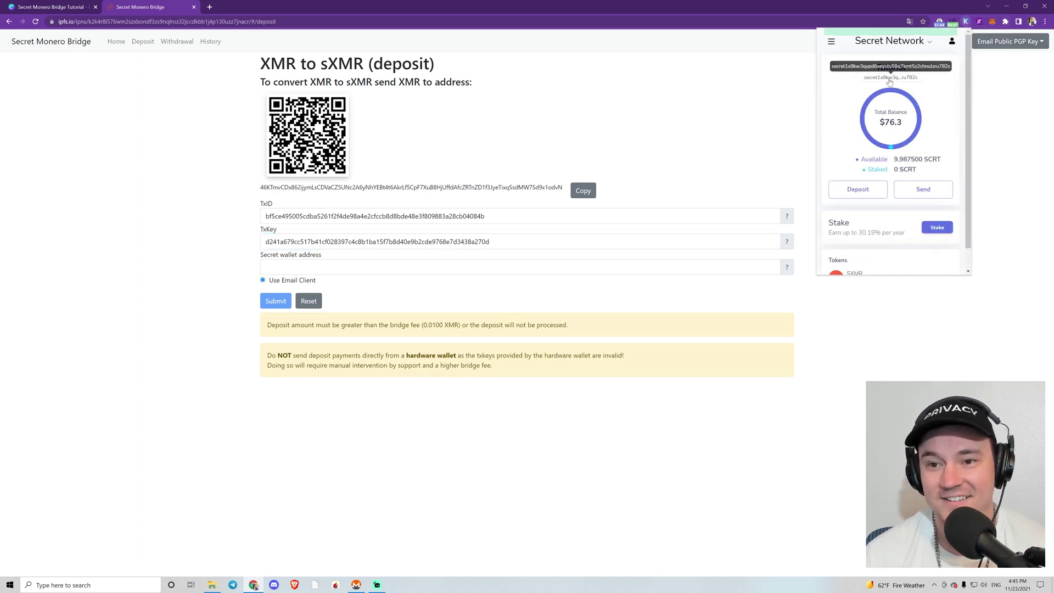
{"action": "left_click", "coordinate": [889, 77]}
{"action": "left_click", "coordinate": [329, 267]}
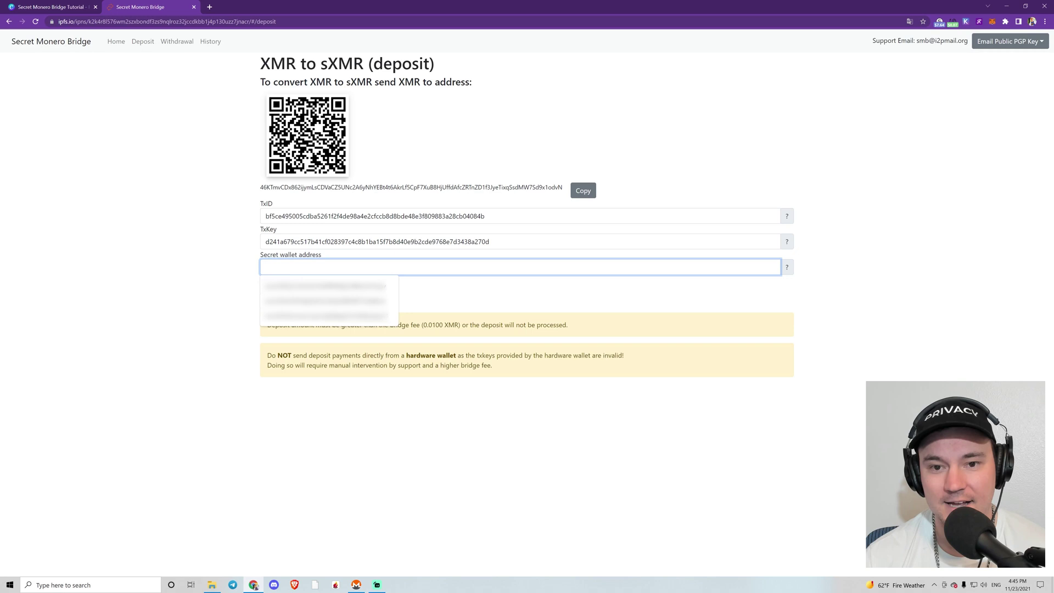
{"action": "key", "text": "ctrl+v"}
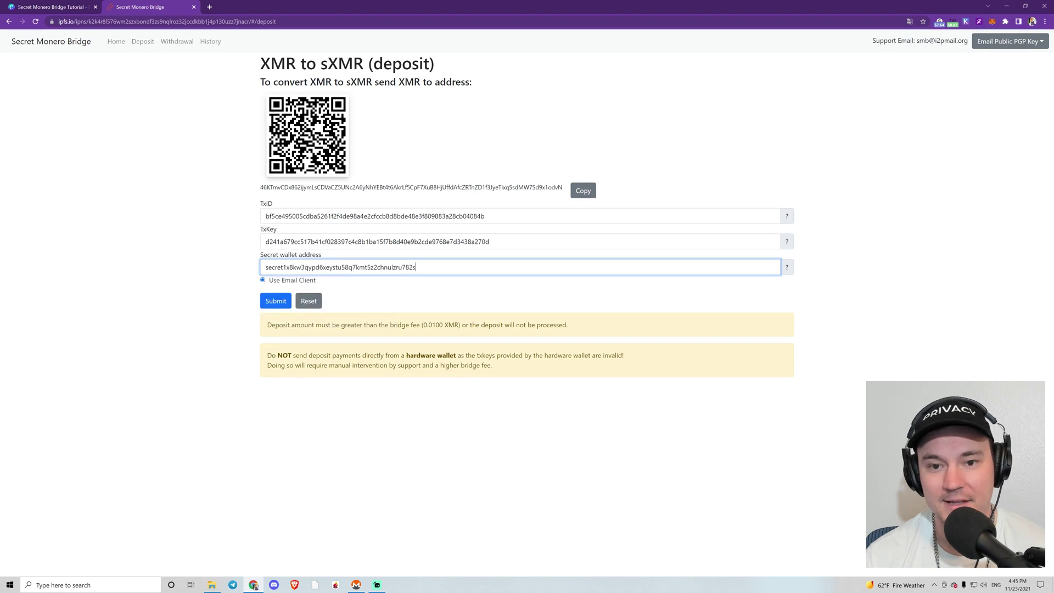
{"action": "left_click", "coordinate": [274, 302]}
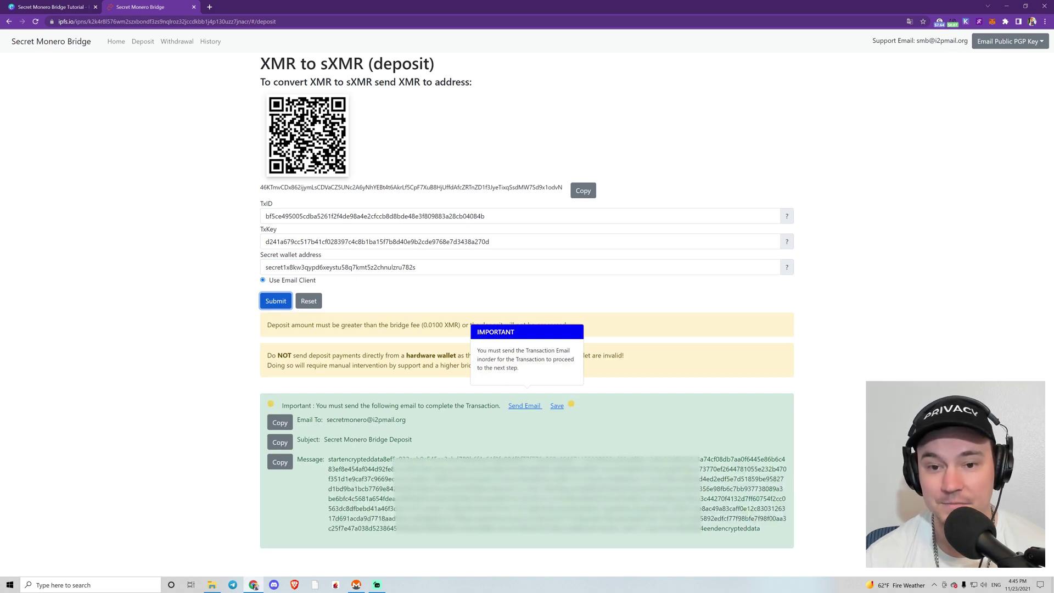
Select the encrypted deposit message and open it as a 'Secret Monero Bridge Deposit' email
{"action": "left_click_drag", "start_coordinate": [761, 528], "coordinate": [328, 463]}
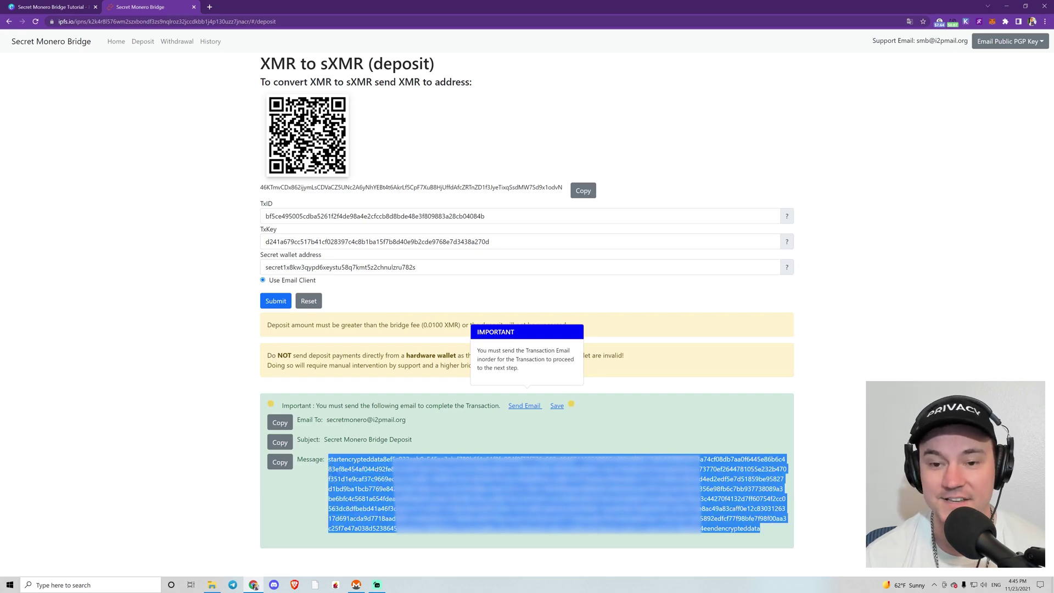
{"action": "left_click", "coordinate": [524, 405]}
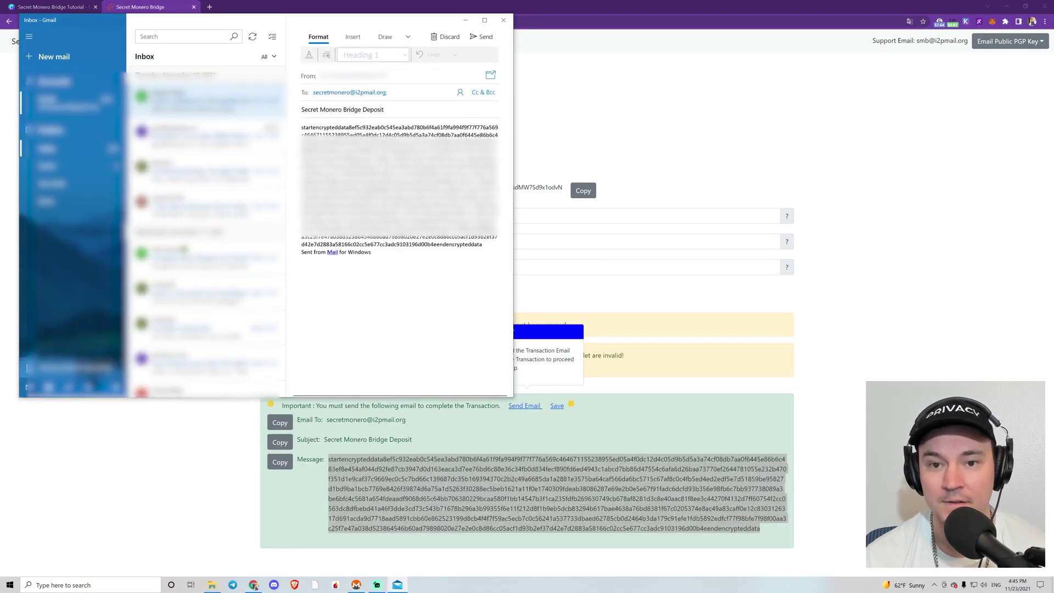
Delete the 'Sent from Mail for Windows' signature from the deposit email body
{"action": "left_click_drag", "start_coordinate": [375, 252], "coordinate": [302, 253]}
{"action": "key", "text": "BackSpace"}
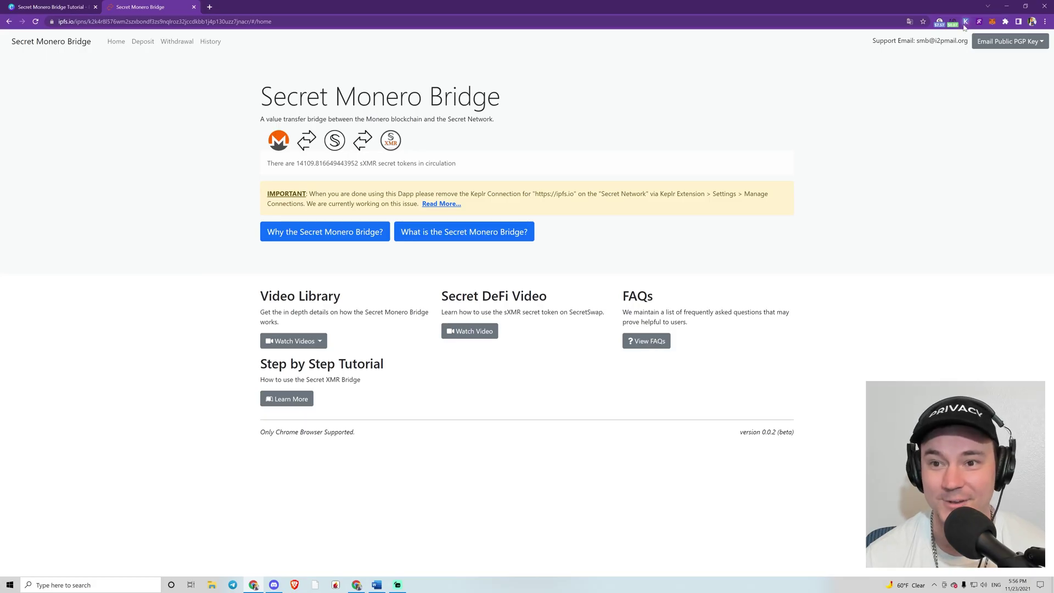
Open Keplr and scroll to Tokens to confirm the 0.24 sXMR balance
{"action": "left_click", "coordinate": [964, 22]}
{"action": "scroll", "coordinate": [893, 154], "scroll_direction": "down", "scroll_amount": 1}
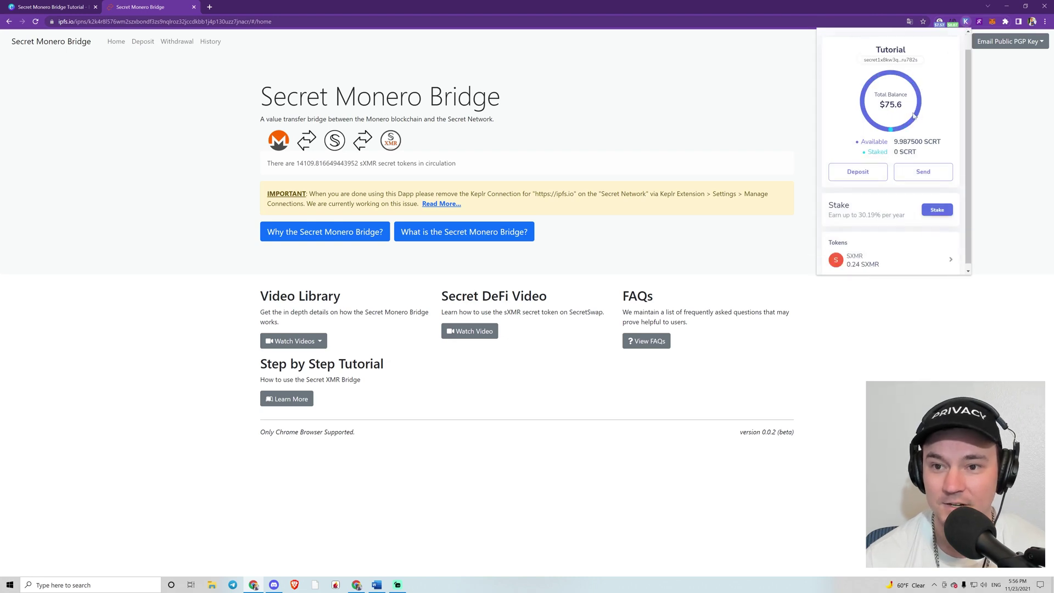